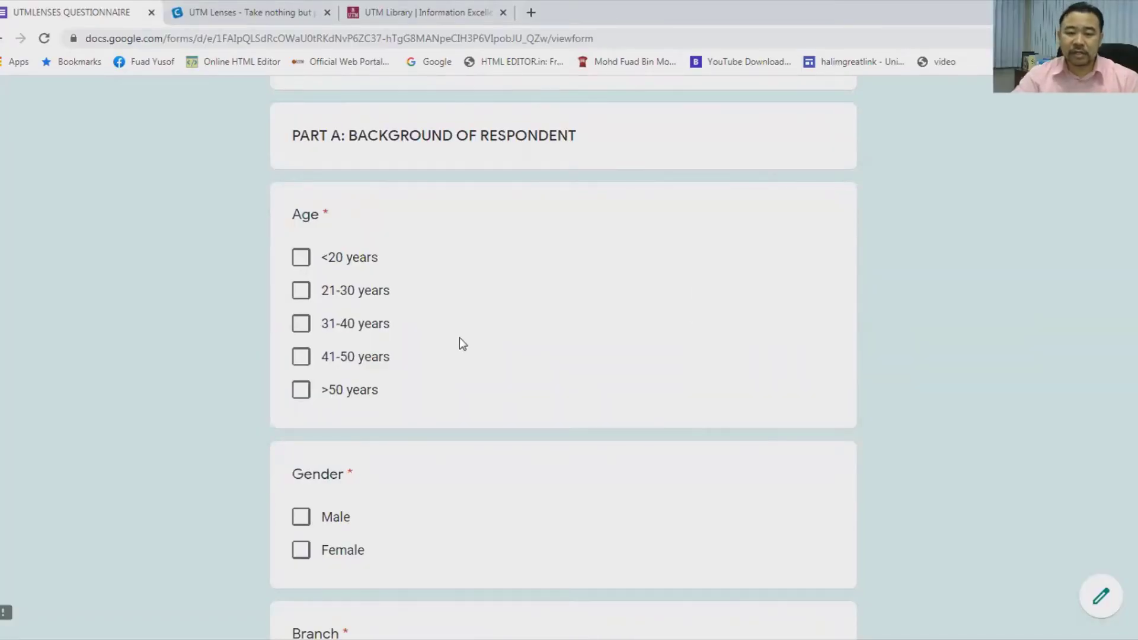
Fill in the respondent background with age 41-50 years, gender Male and branch UTM Johor Bahru
left_click(301, 357)
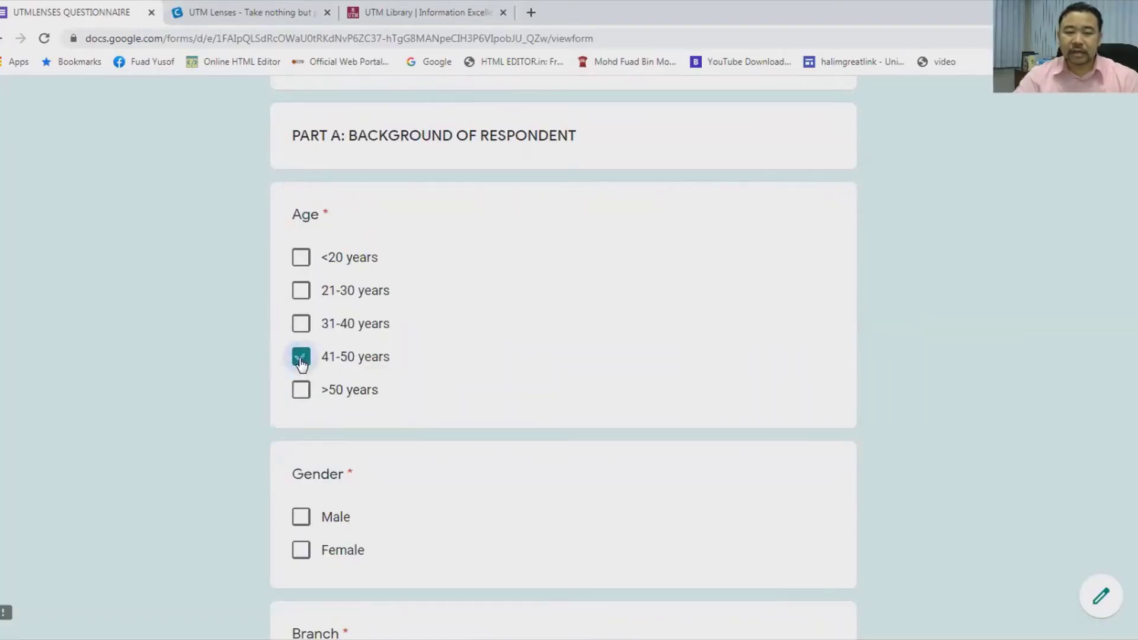
scroll(367, 421, "down", 2)
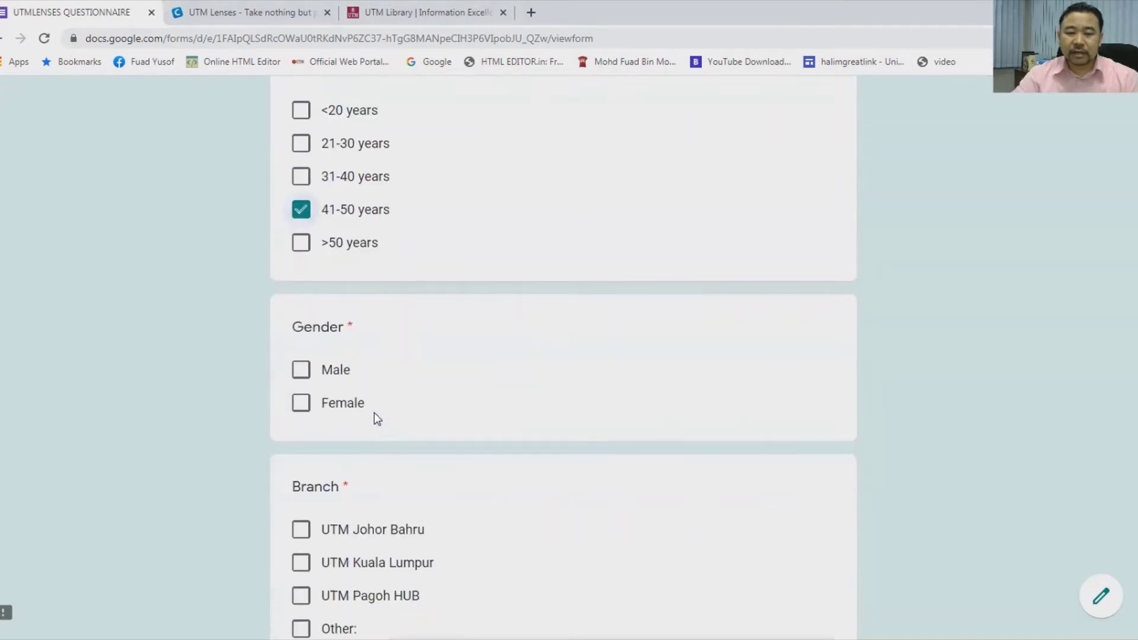
left_click(303, 370)
scroll(621, 493, "down", 4)
left_click(302, 309)
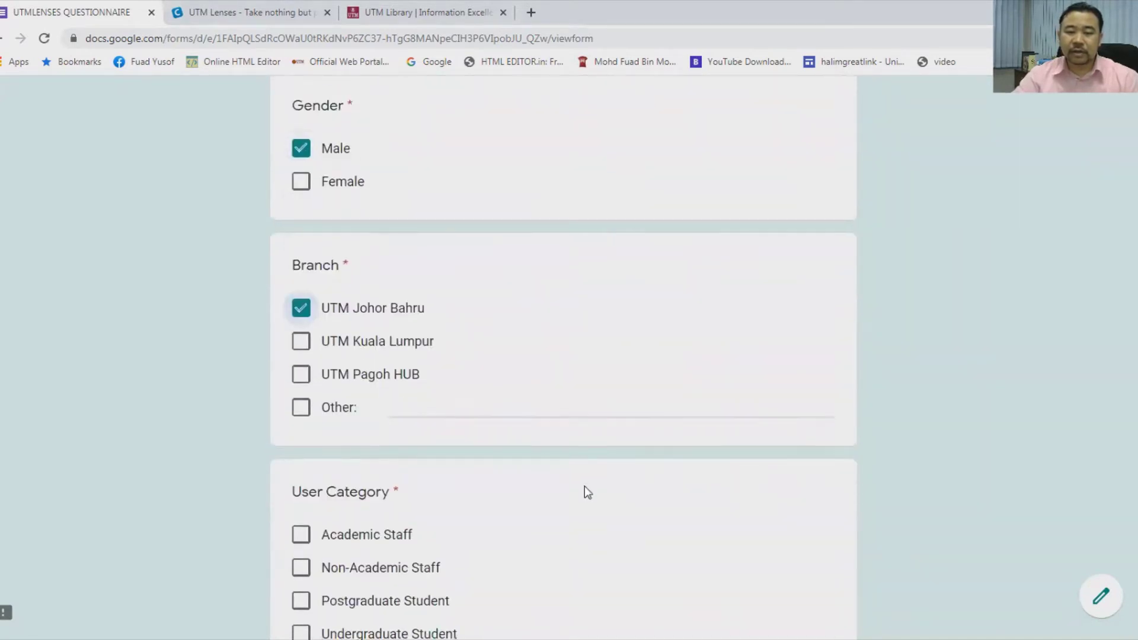
Choose Non-Academic Staff as the user category and continue to Part B of the survey
scroll(585, 487, "down", 2)
left_click(301, 421)
left_click(319, 592)
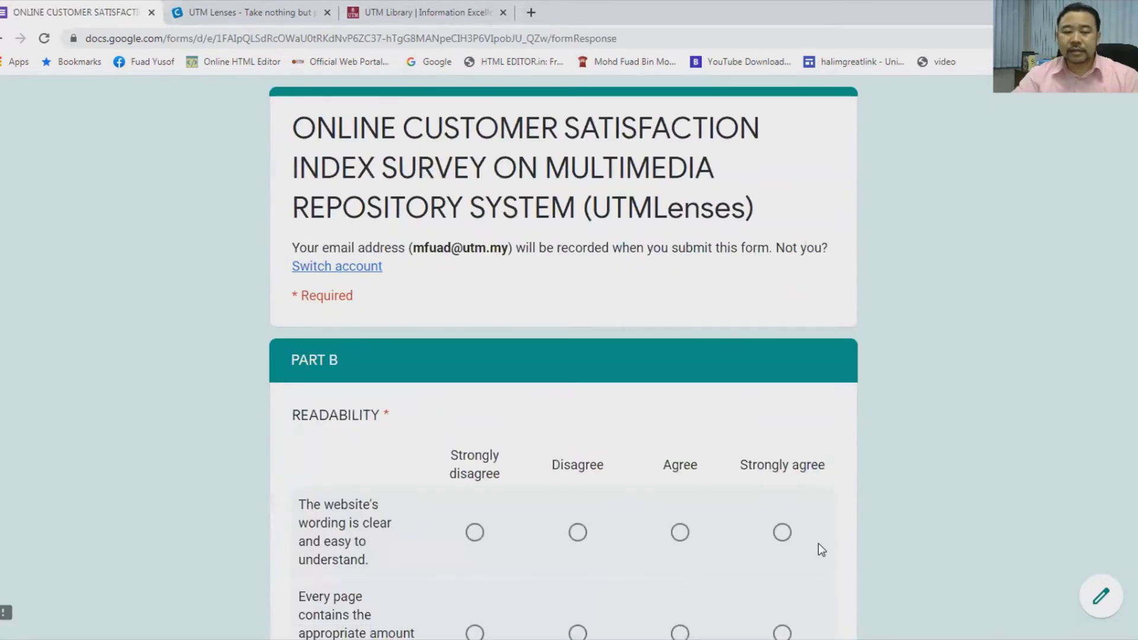
Answer Strongly agree to the Readability statements on clear wording and the appropriate amount of page components
scroll(866, 499, "down", 4)
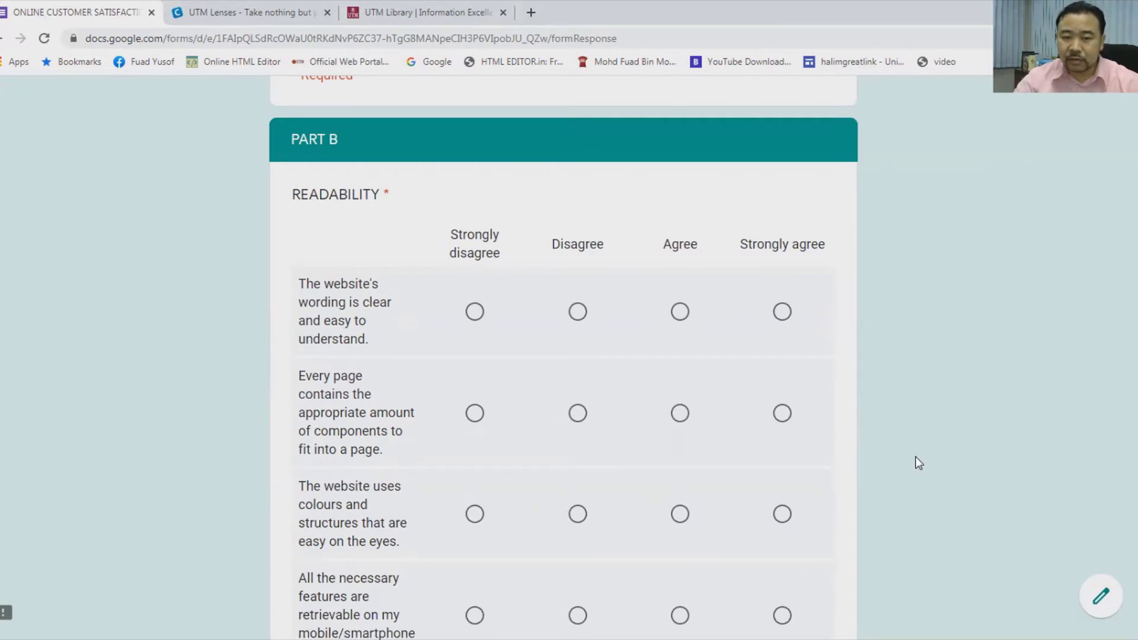
left_click(782, 313)
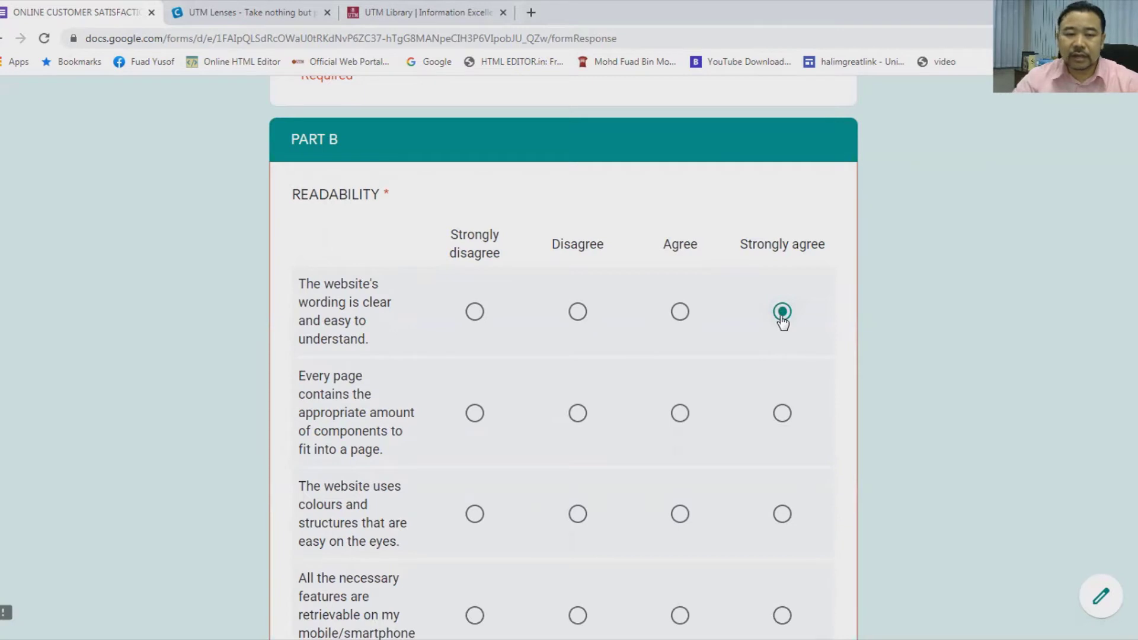
scroll(818, 356, "down", 1)
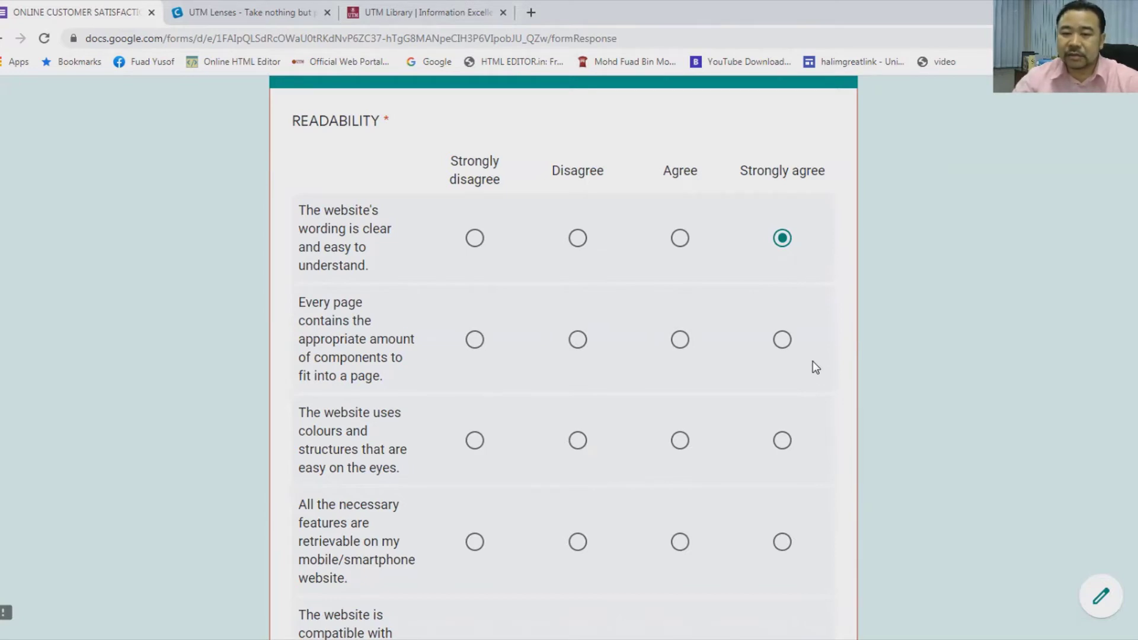
left_click(785, 343)
Answer Strongly agree to the Readability statements on colours, mobile features and browser compatibility, and continue to Part C
scroll(812, 364, "down", 3)
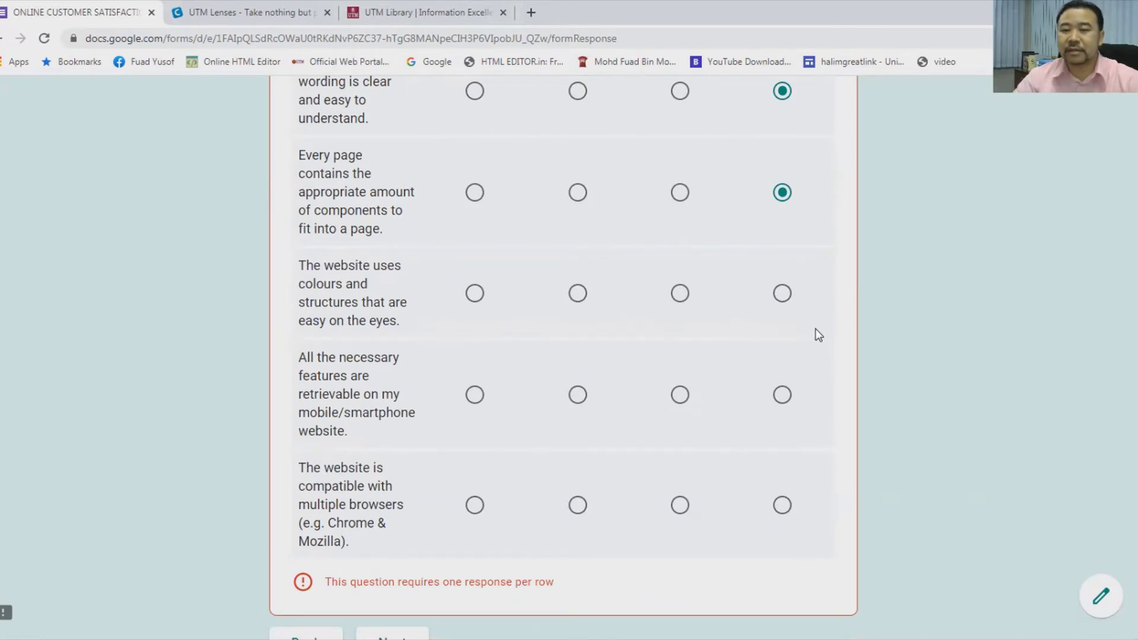
left_click(783, 294)
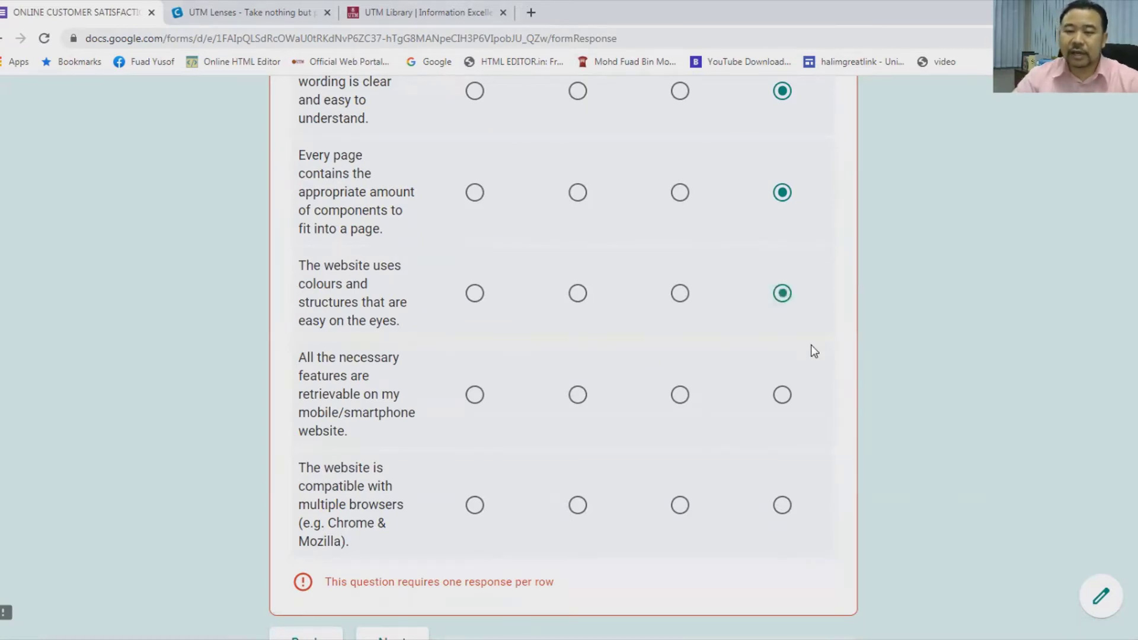
scroll(813, 348, "down", 1)
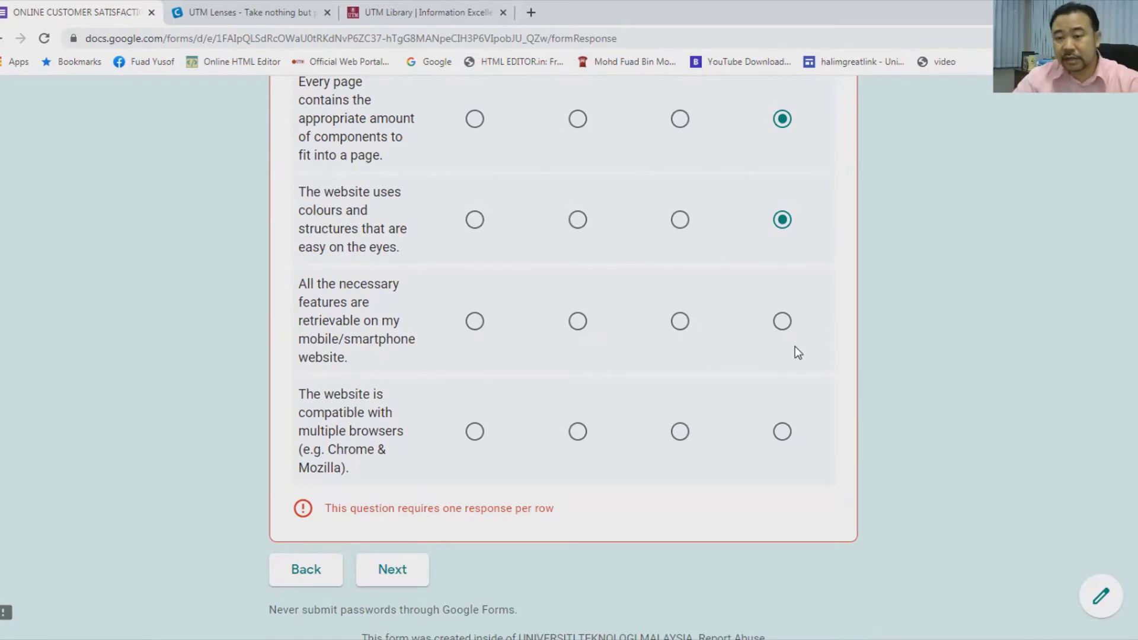
left_click(784, 322)
scroll(792, 360, "down", 1)
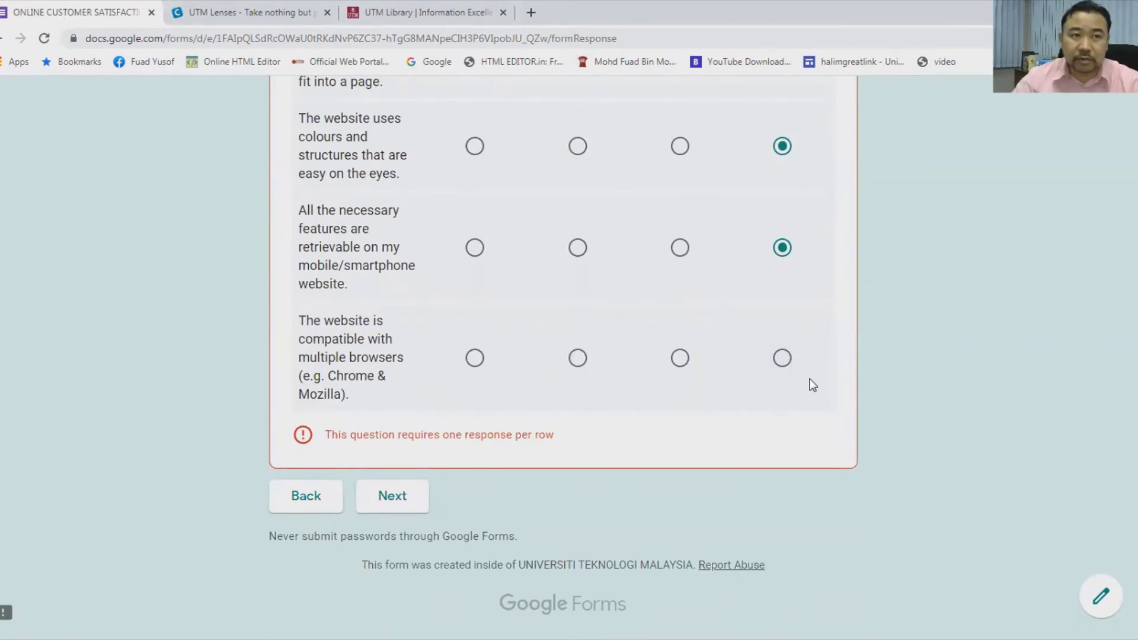
left_click(782, 360)
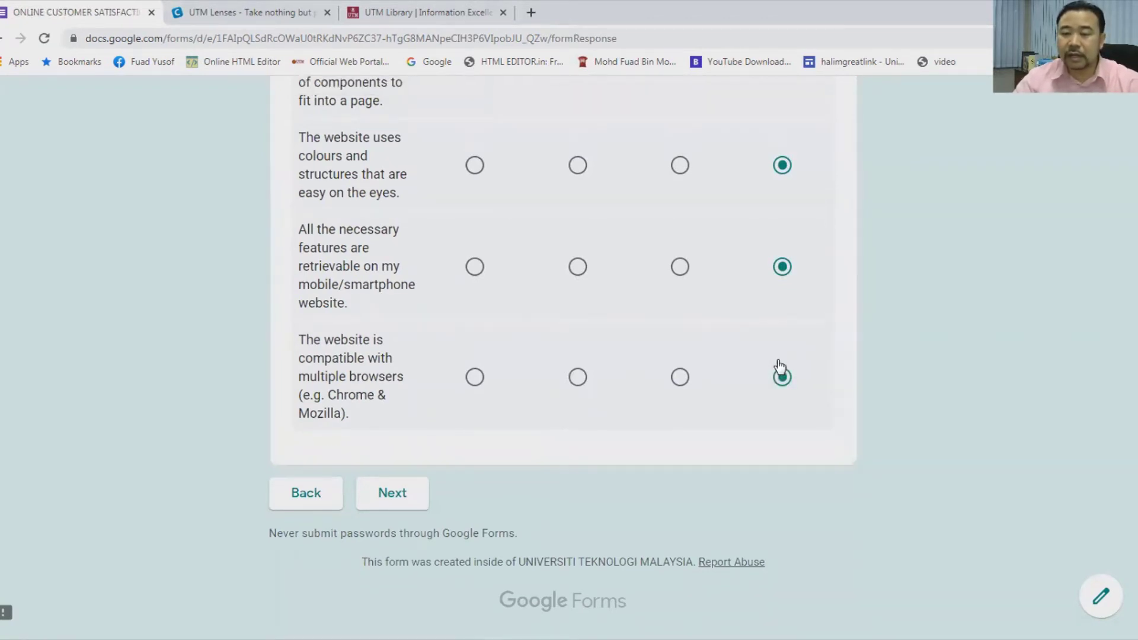
left_click(384, 498)
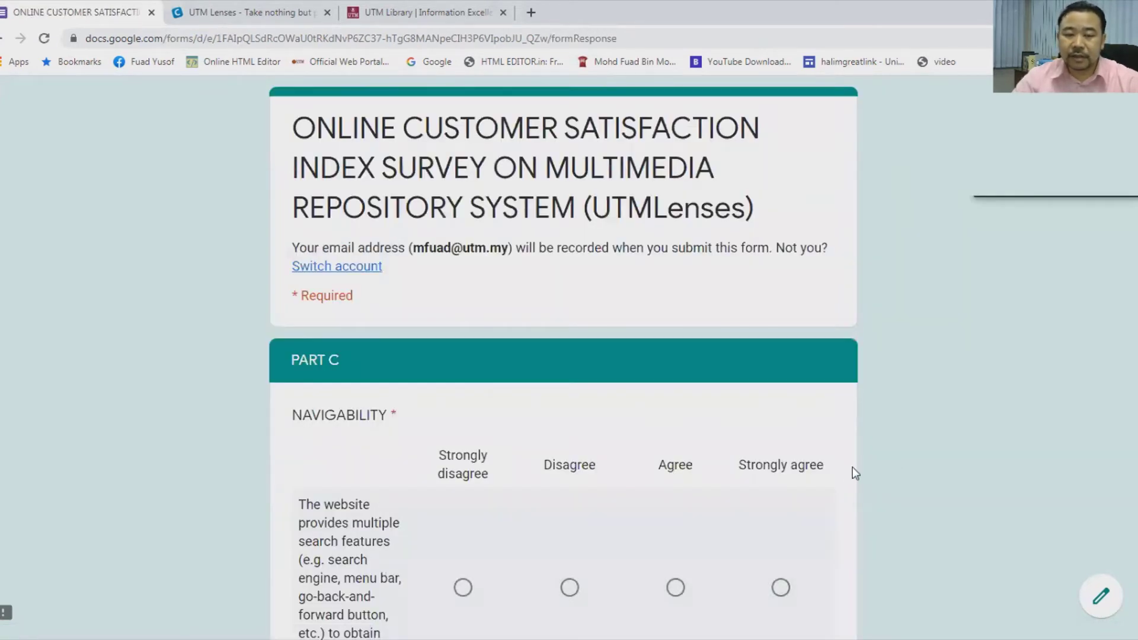
Answer Strongly agree to all three Navigability statements in Part C and continue to Part D
scroll(863, 468, "down", 2)
scroll(872, 470, "down", 1)
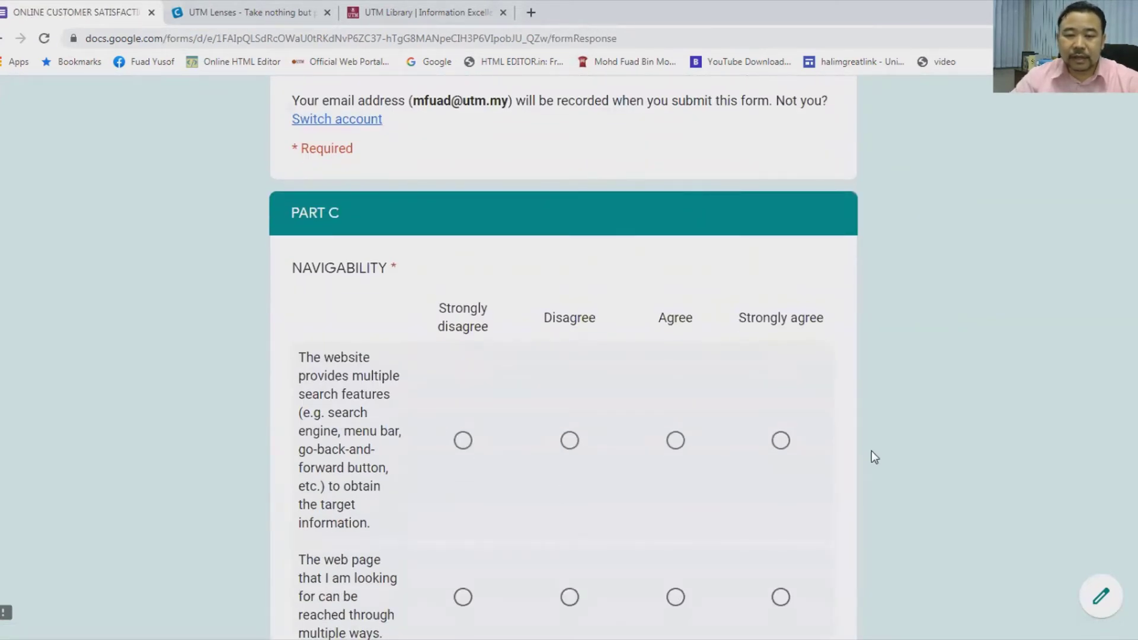
scroll(892, 467, "down", 1)
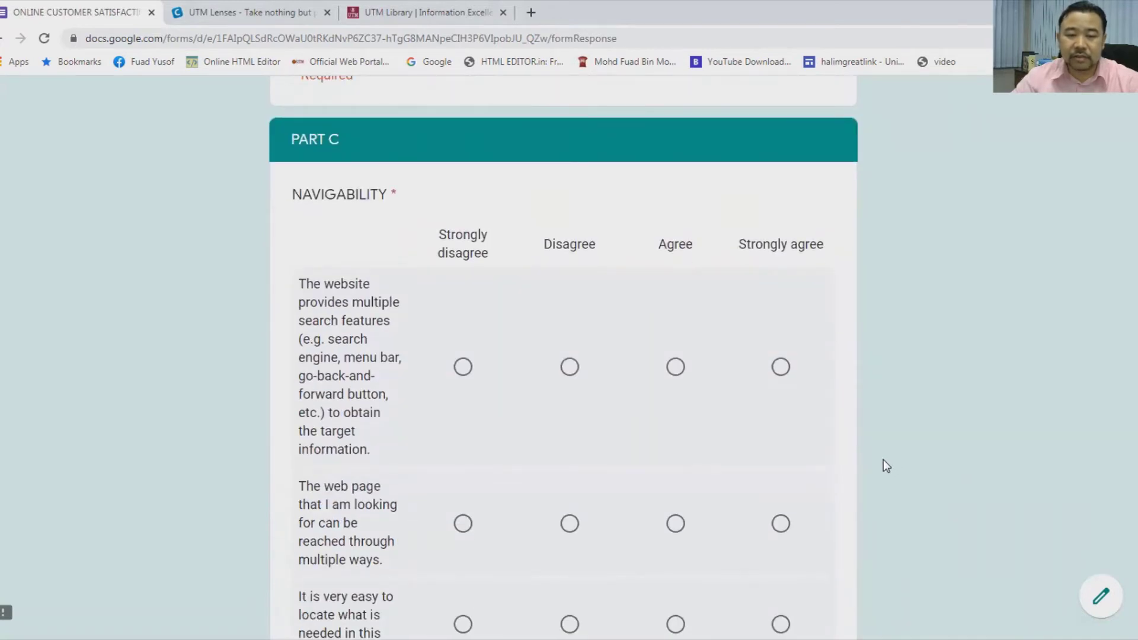
scroll(883, 460, "down", 1)
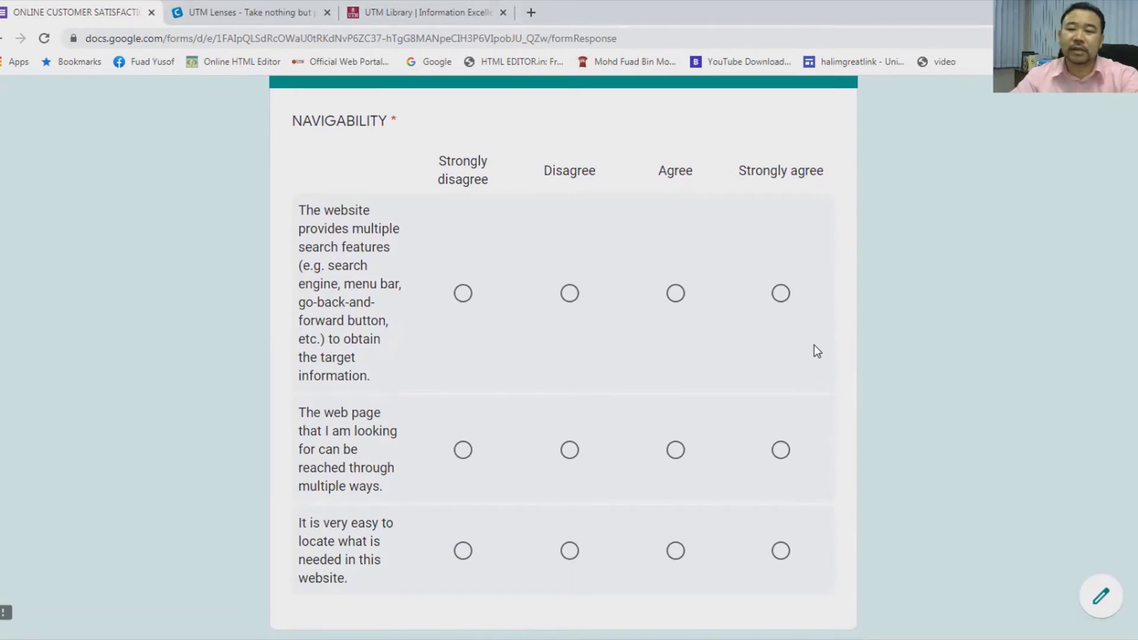
left_click(781, 295)
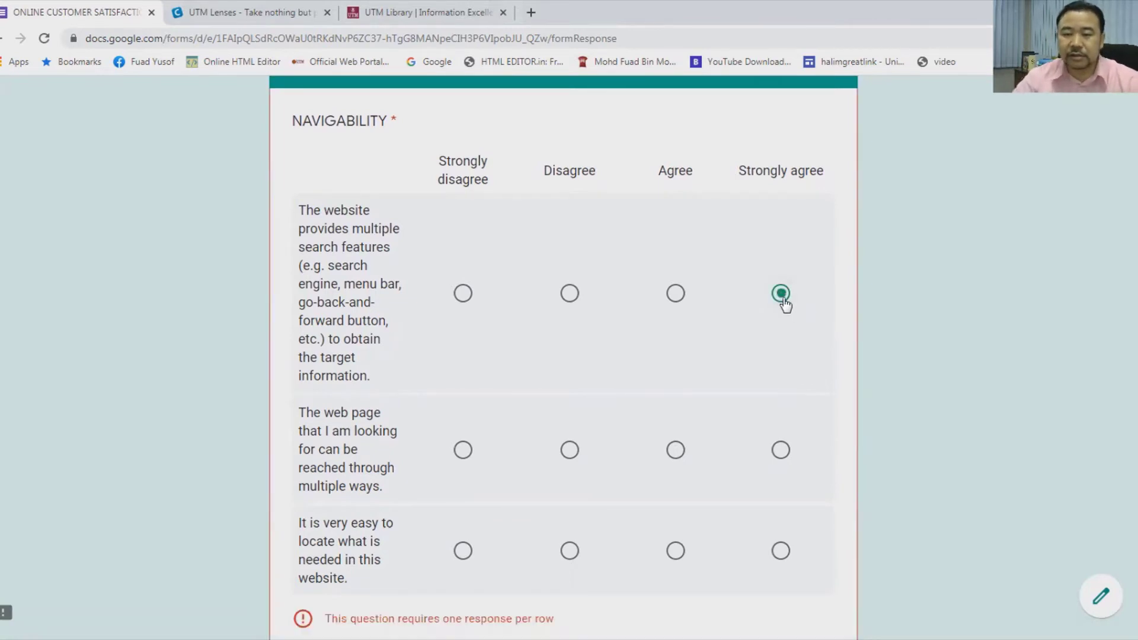
scroll(810, 351, "down", 2)
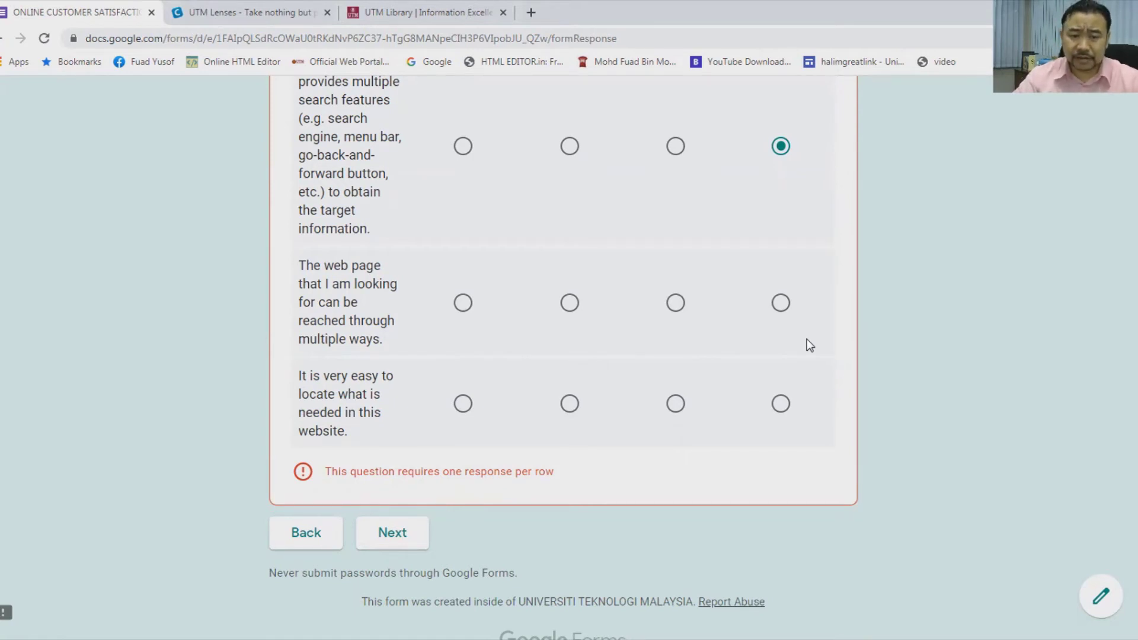
left_click(783, 305)
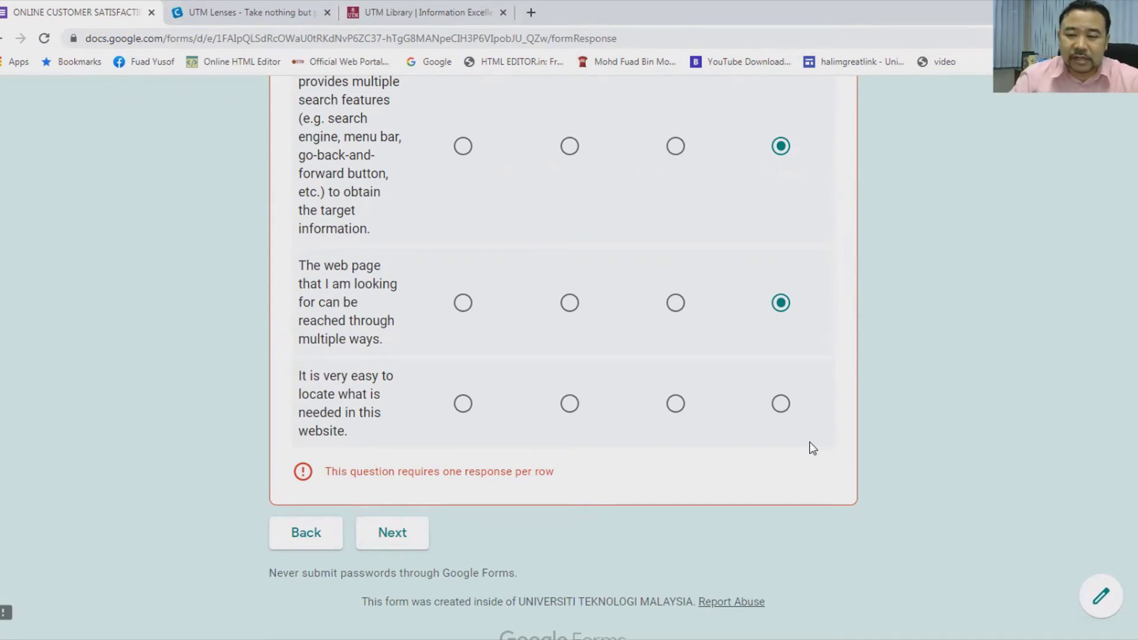
left_click(781, 412)
left_click(379, 517)
Answer Strongly agree to all three Content Relevance statements in Part D and continue to Part E
scroll(915, 507, "down", 2)
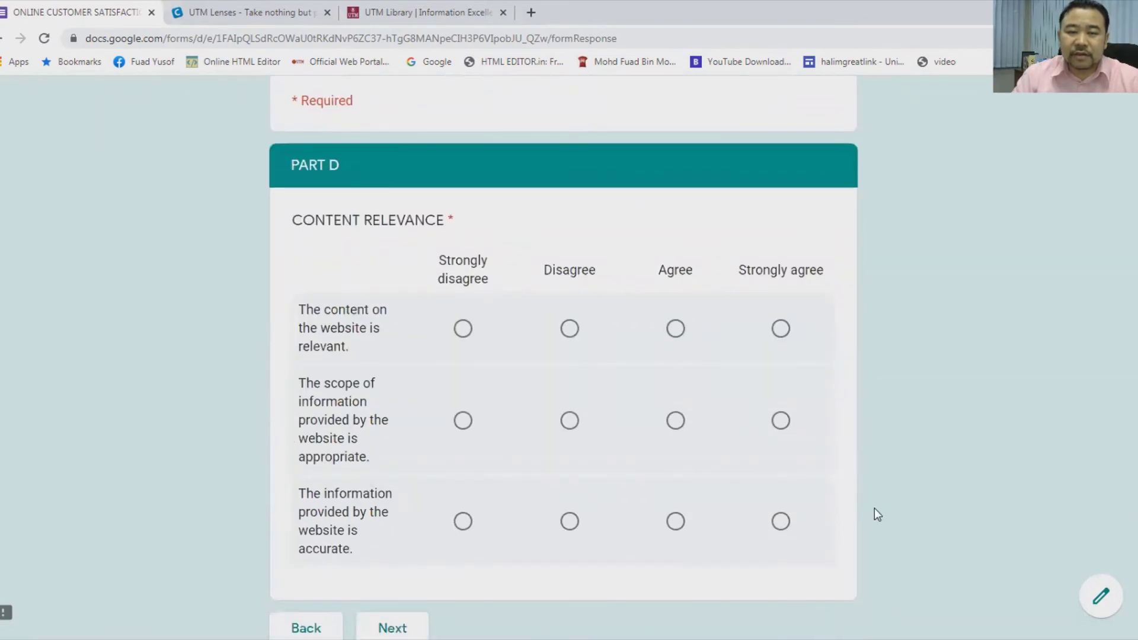
scroll(874, 509, "down", 1)
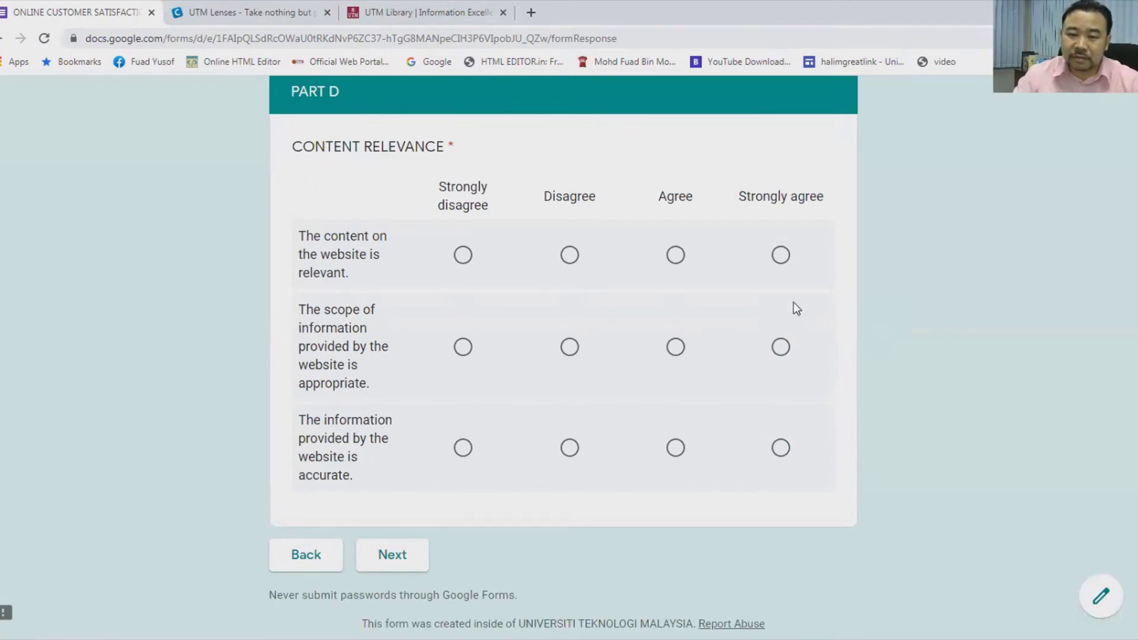
left_click(787, 265)
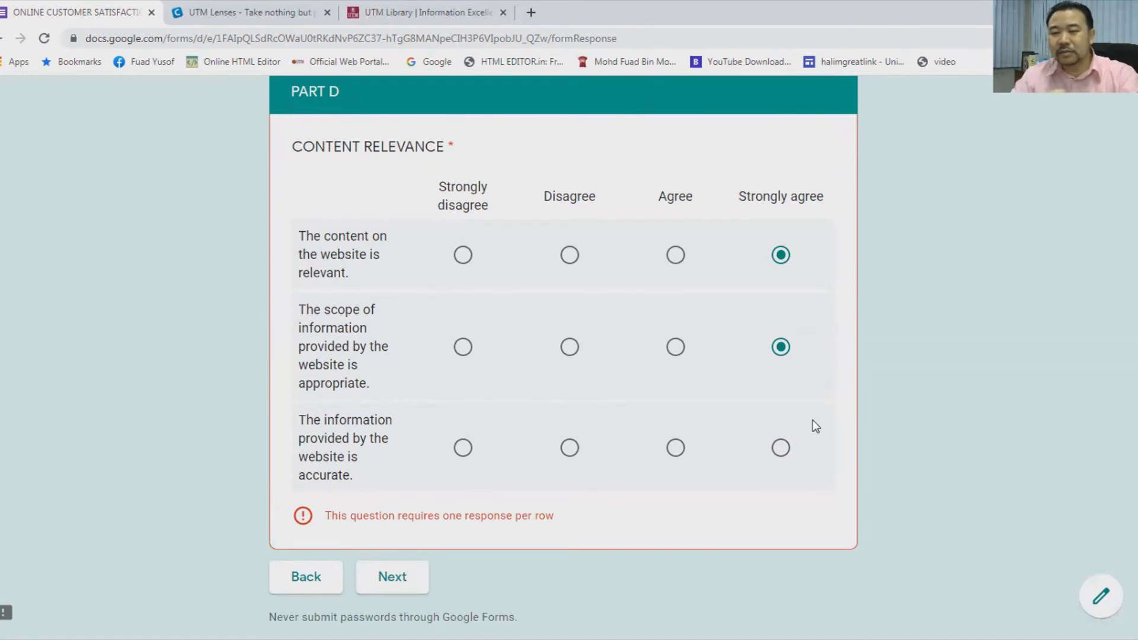
left_click(781, 448)
left_click(394, 554)
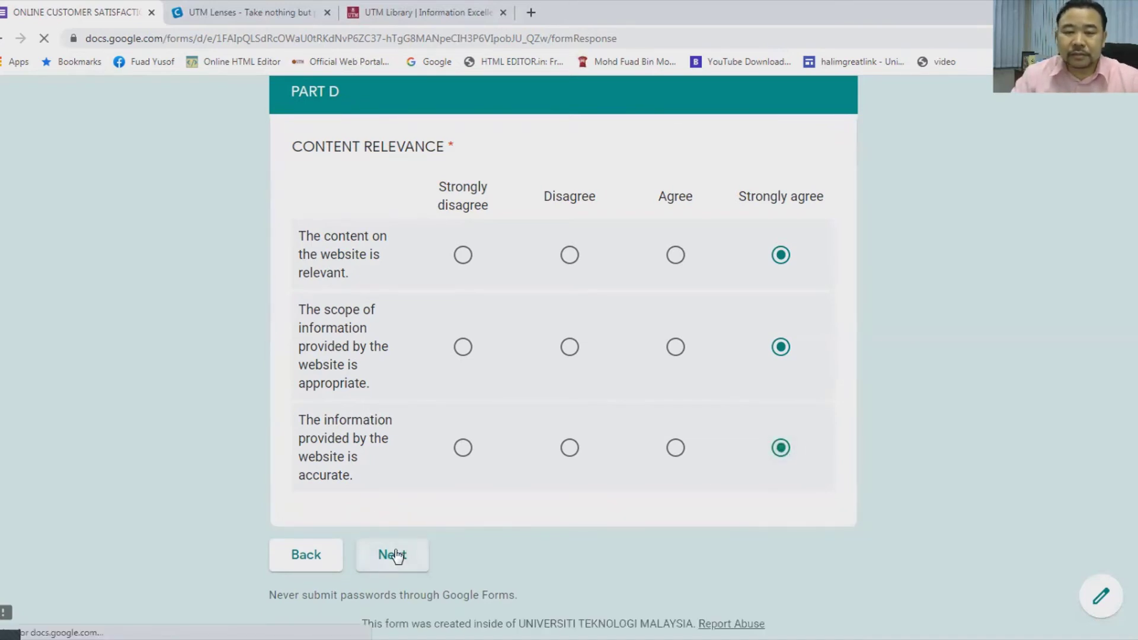
Answer Strongly agree to all three Learnability statements in Part E and continue to Part F
scroll(869, 474, "down", 3)
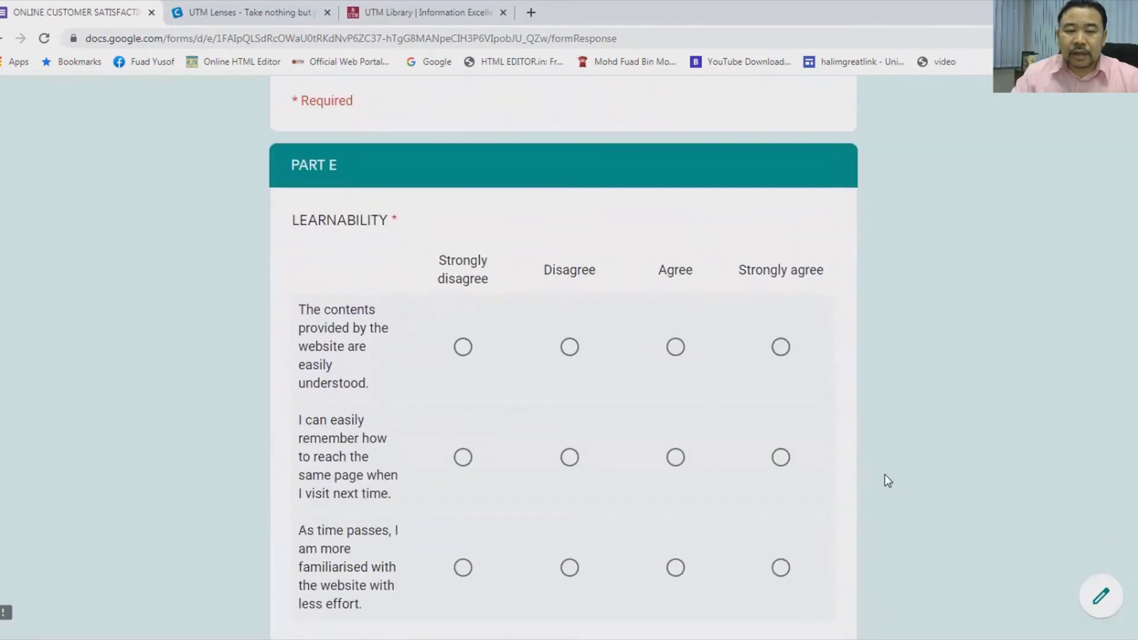
scroll(885, 475, "down", 3)
scroll(885, 475, "up", 2)
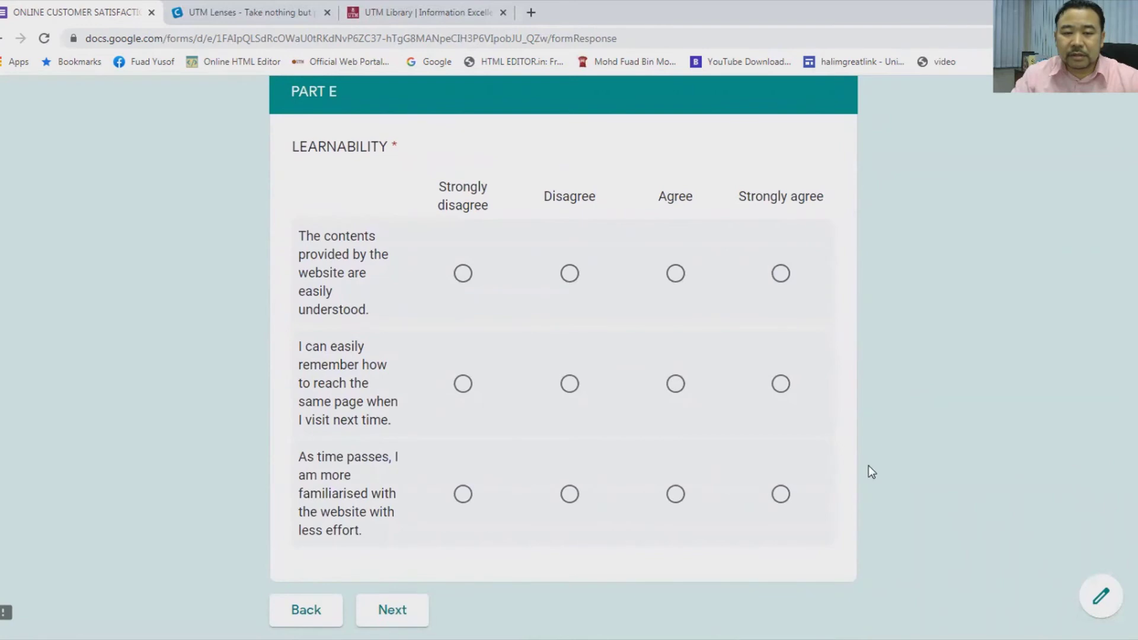
left_click(781, 274)
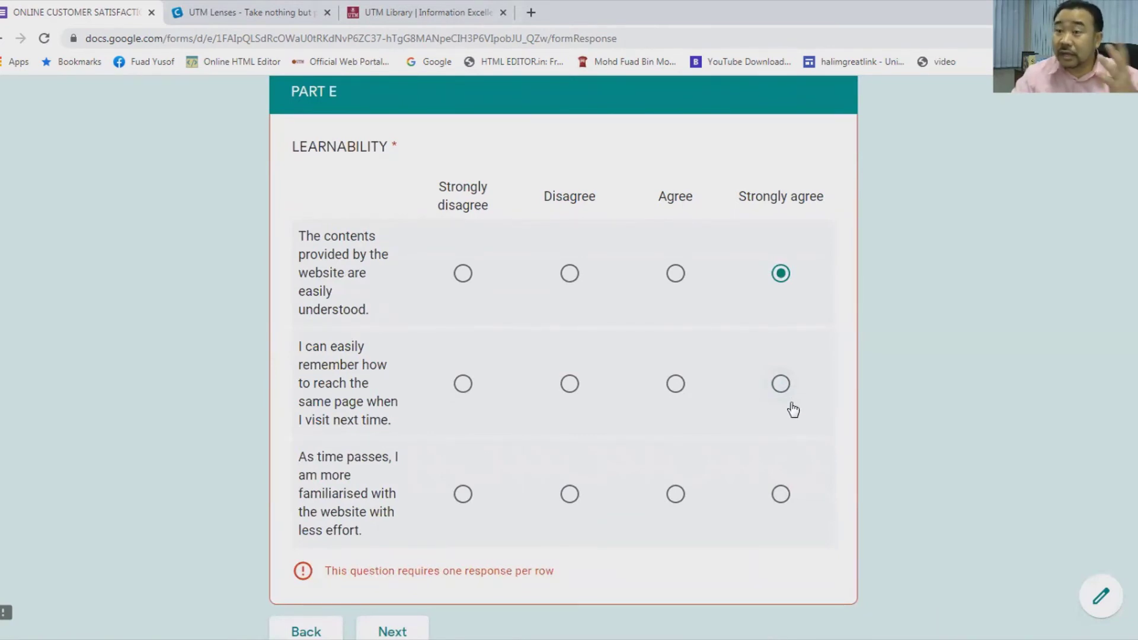
left_click(782, 385)
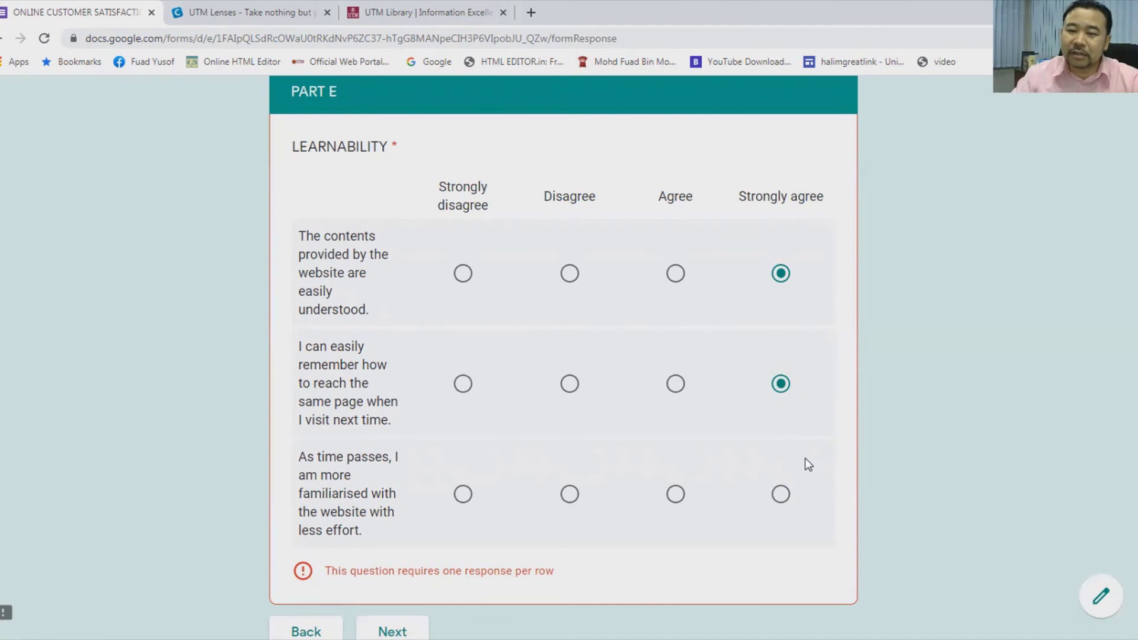
left_click(781, 495)
left_click(390, 612)
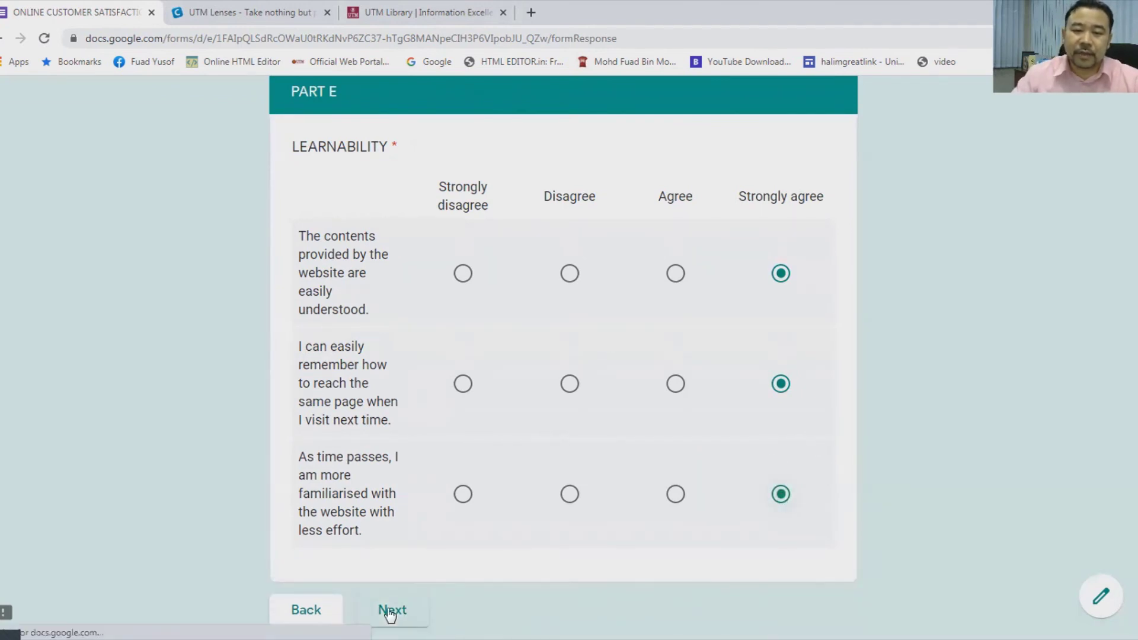
Answer Strongly agree to all four Performance statements in Part F and continue to the suggestions section
scroll(854, 494, "down", 2)
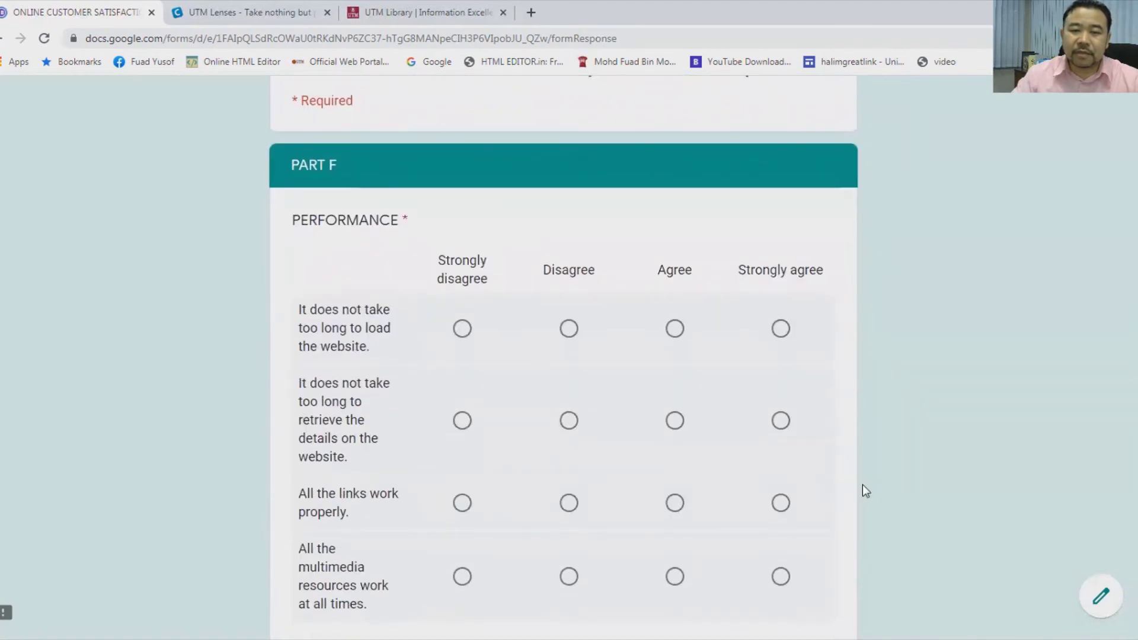
scroll(866, 491, "down", 1)
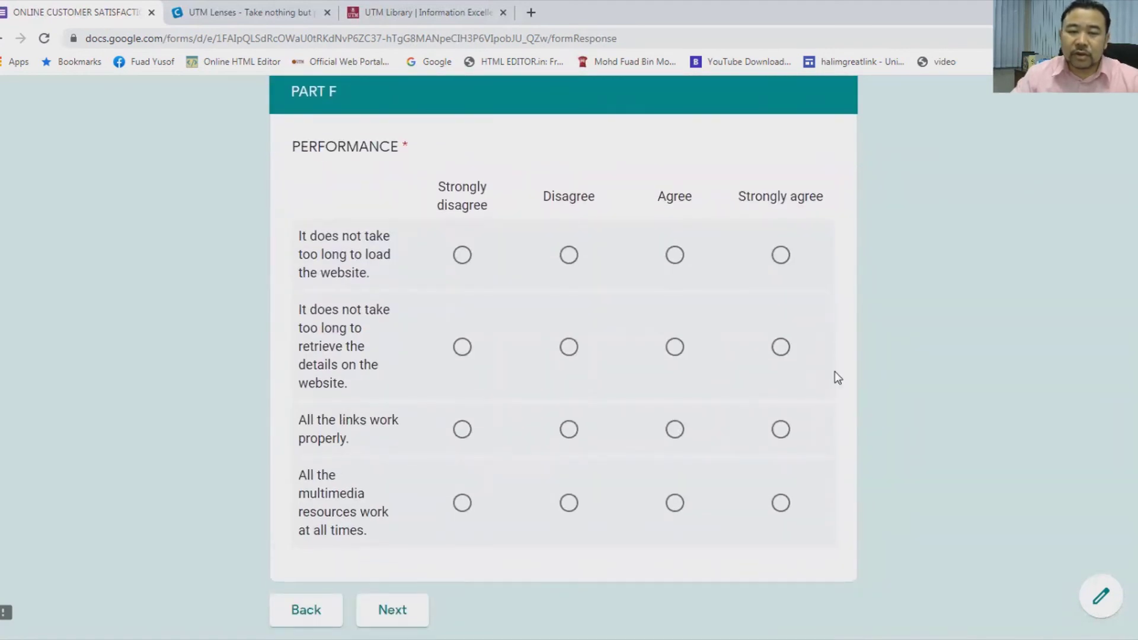
left_click(781, 256)
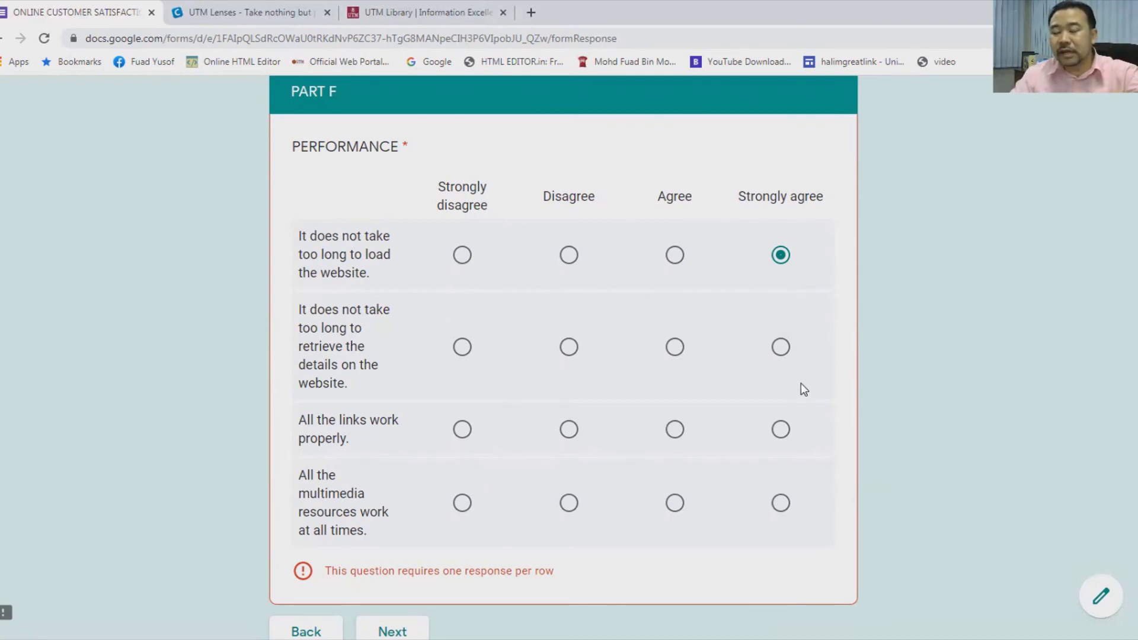
left_click(780, 348)
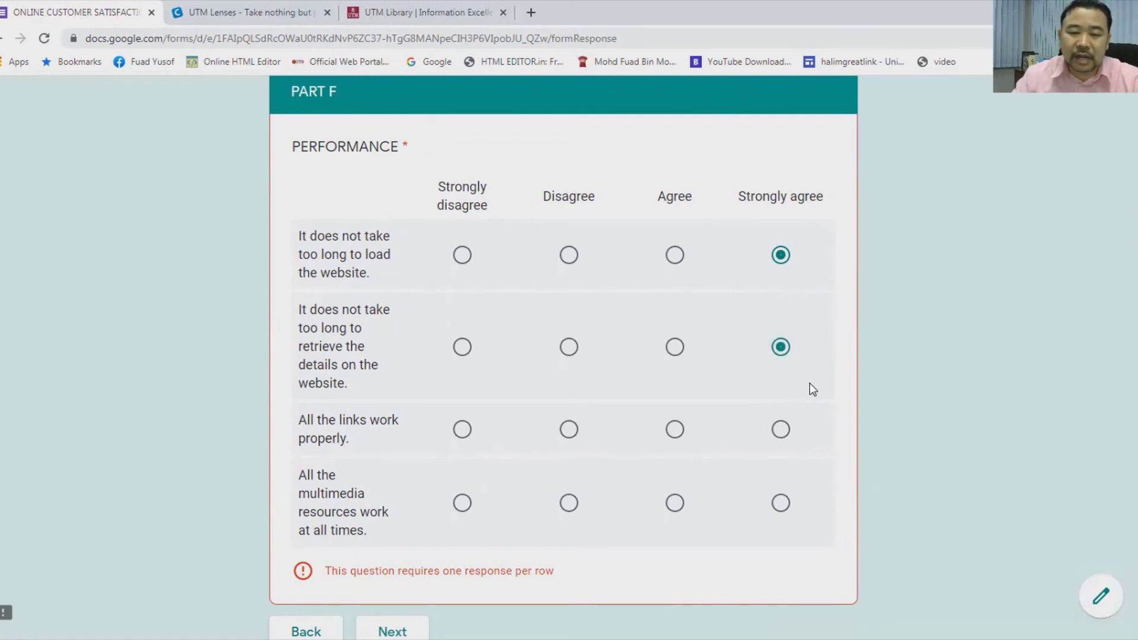
left_click(782, 438)
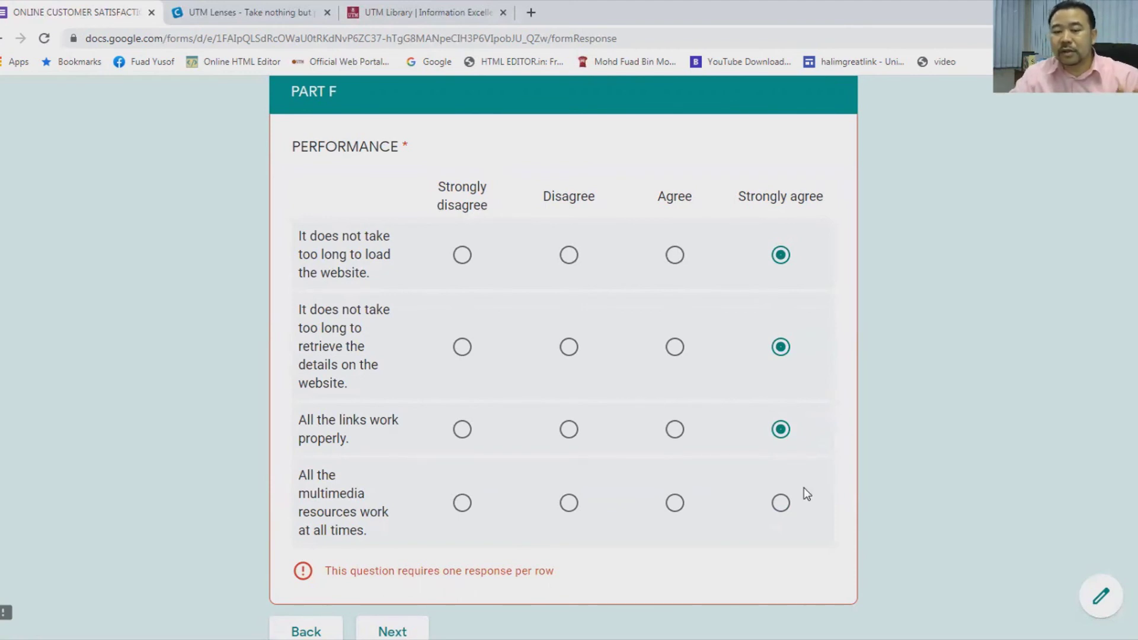
scroll(807, 494, "down", 2)
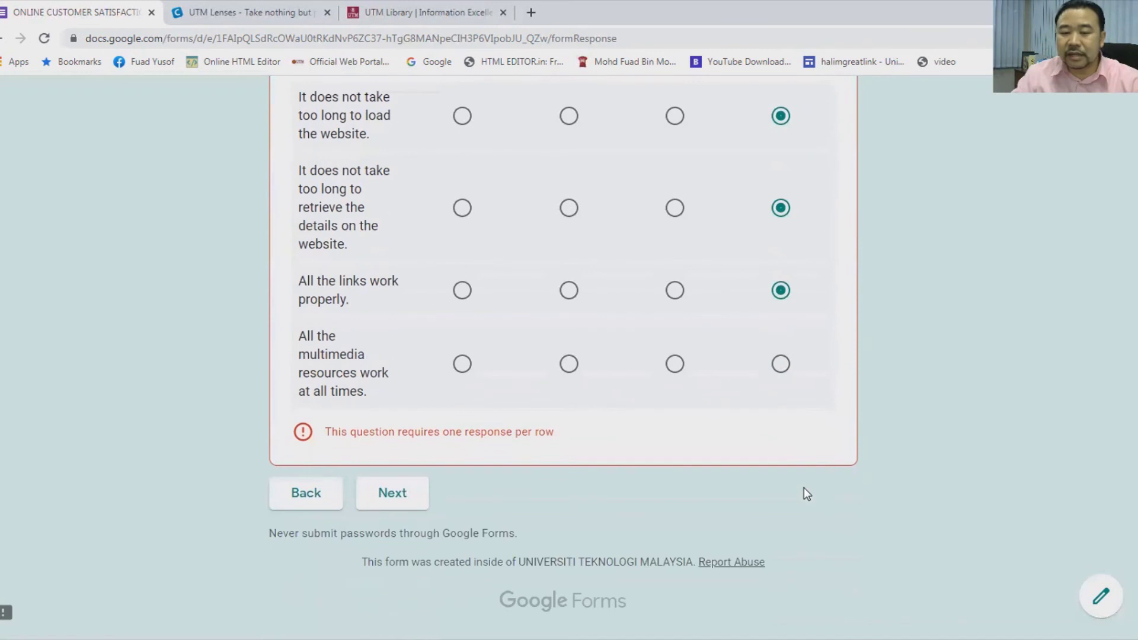
scroll(807, 493, "up", 1)
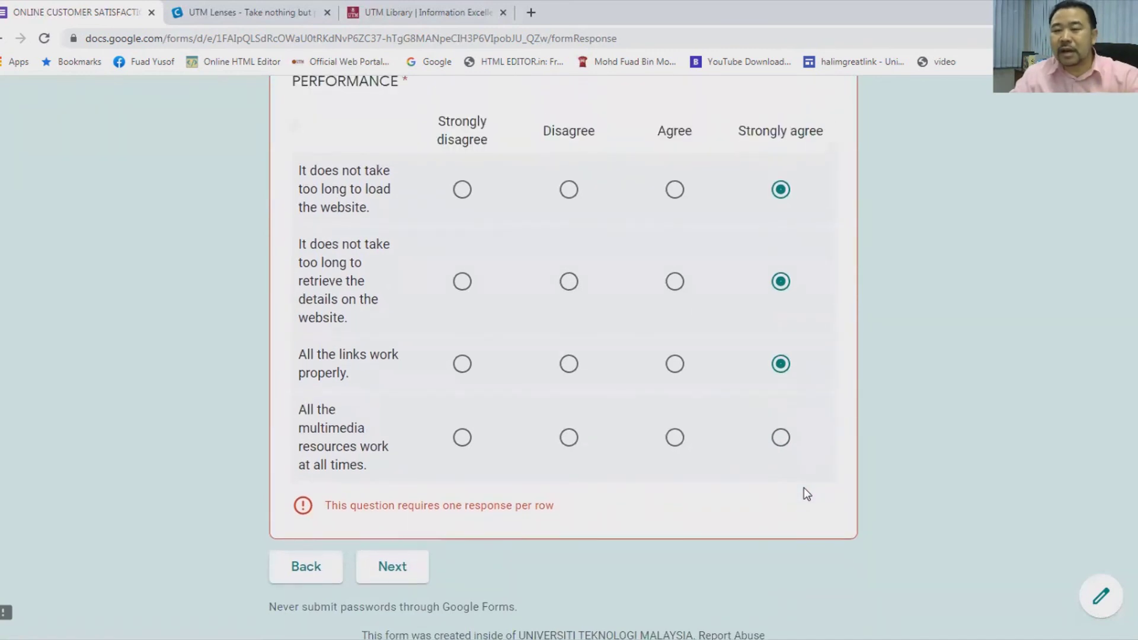
left_click(781, 439)
left_click(391, 546)
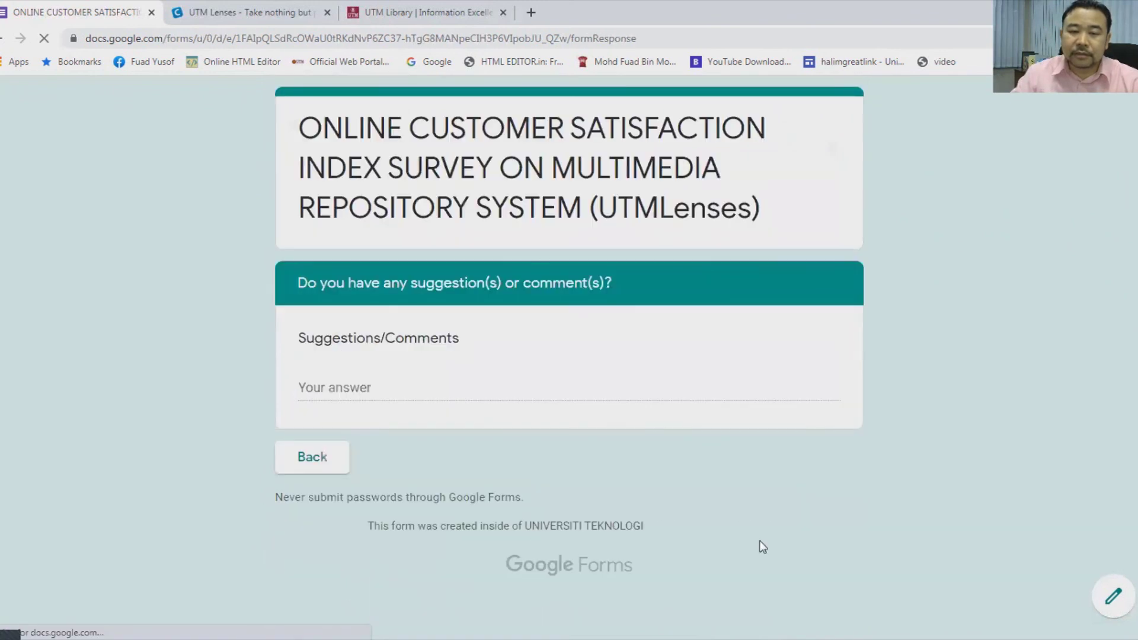
Enter "Ok dan terbaik" as the suggestion or comment and submit the survey
left_click(594, 387)
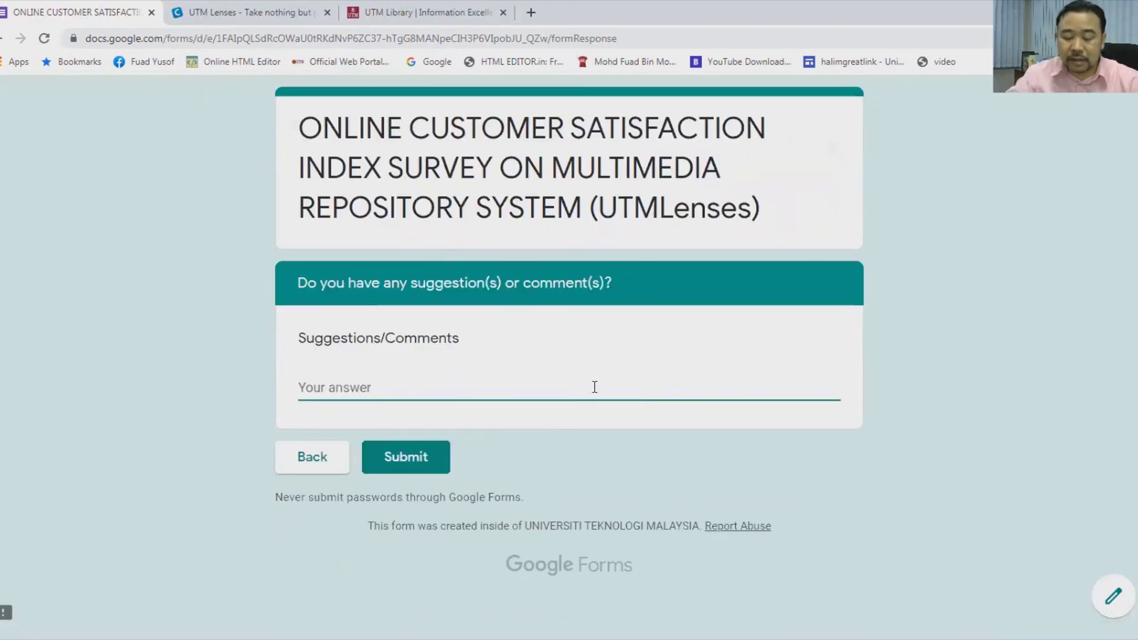
type("Ok")
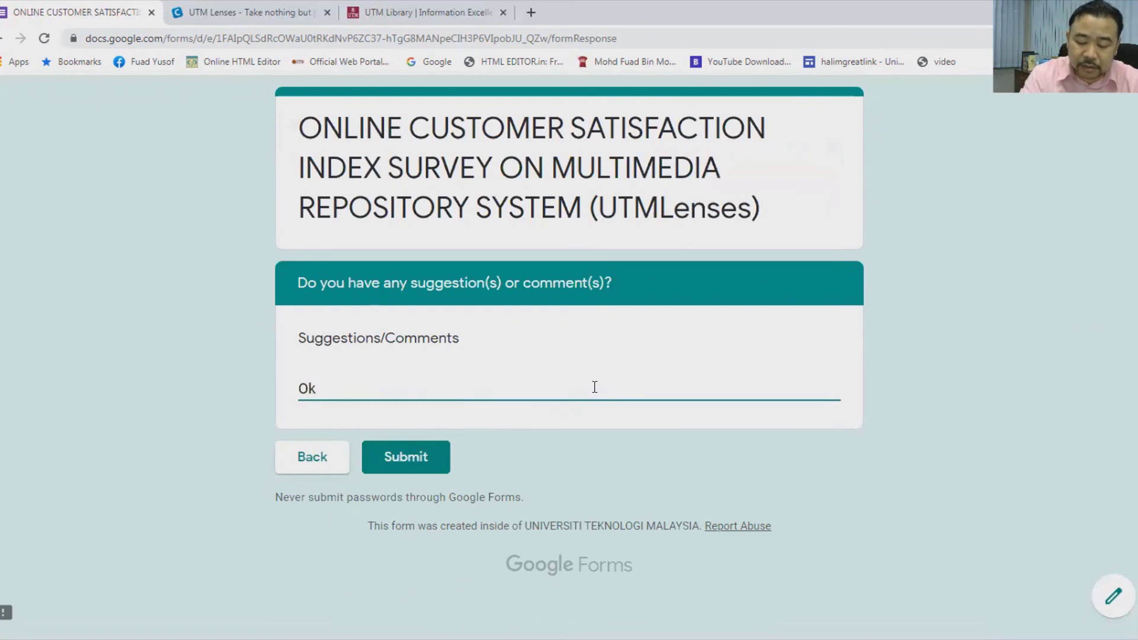
type(" dan ")
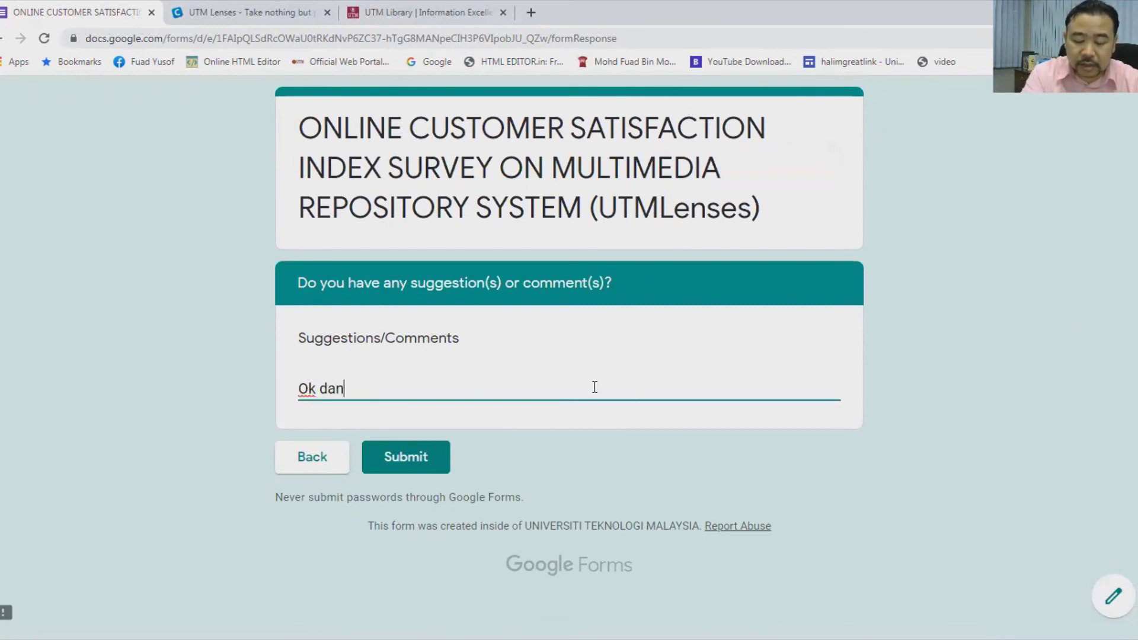
type("terbaik")
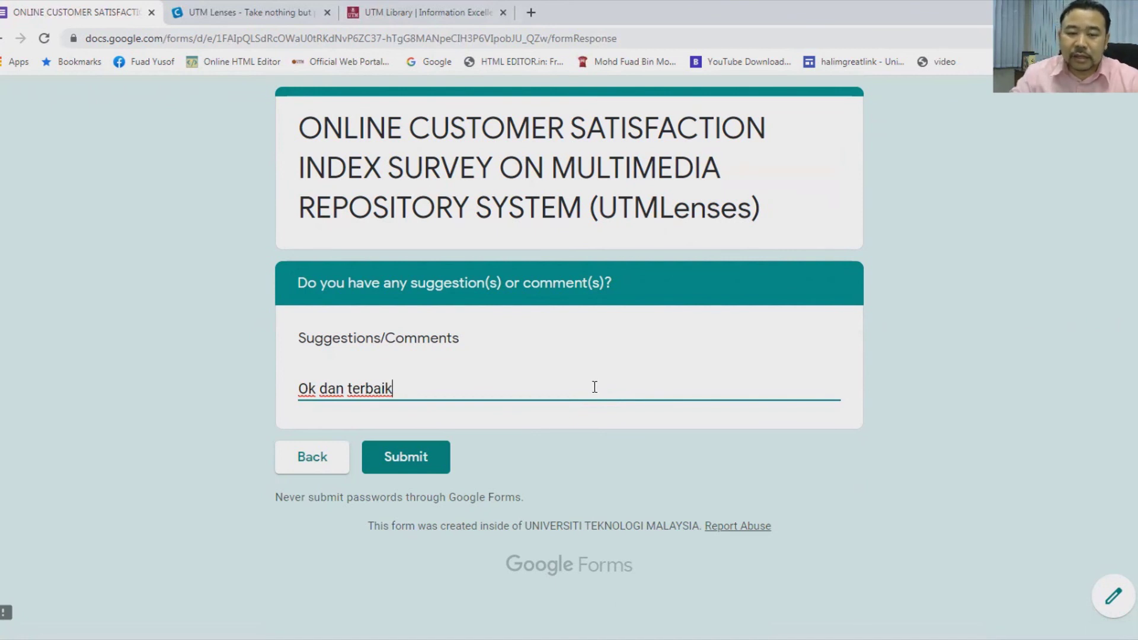
left_click(407, 458)
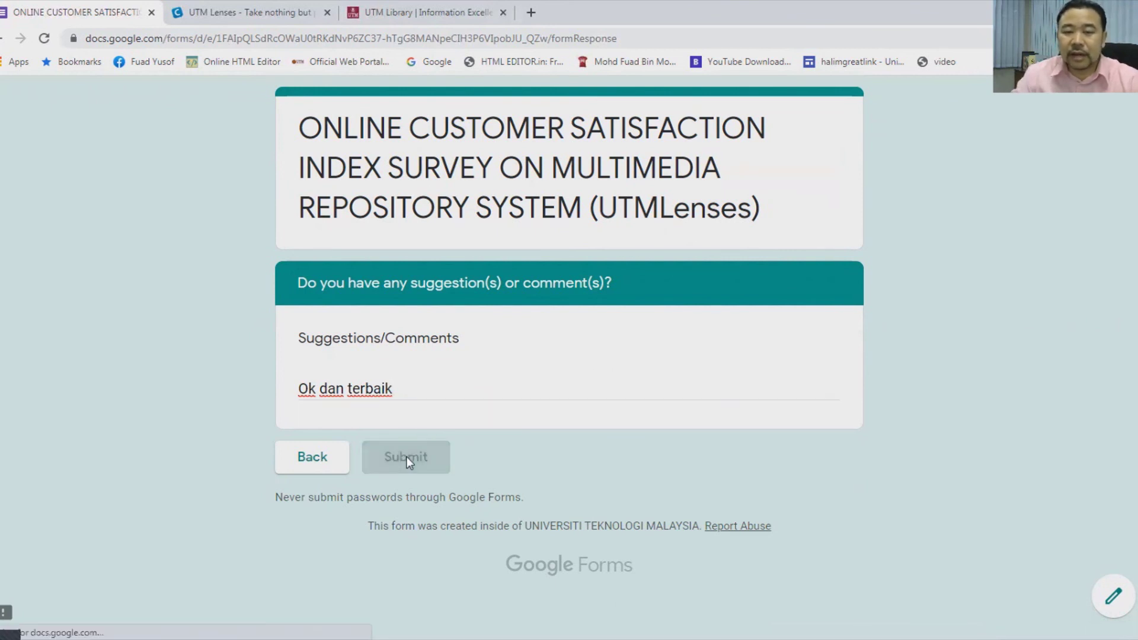